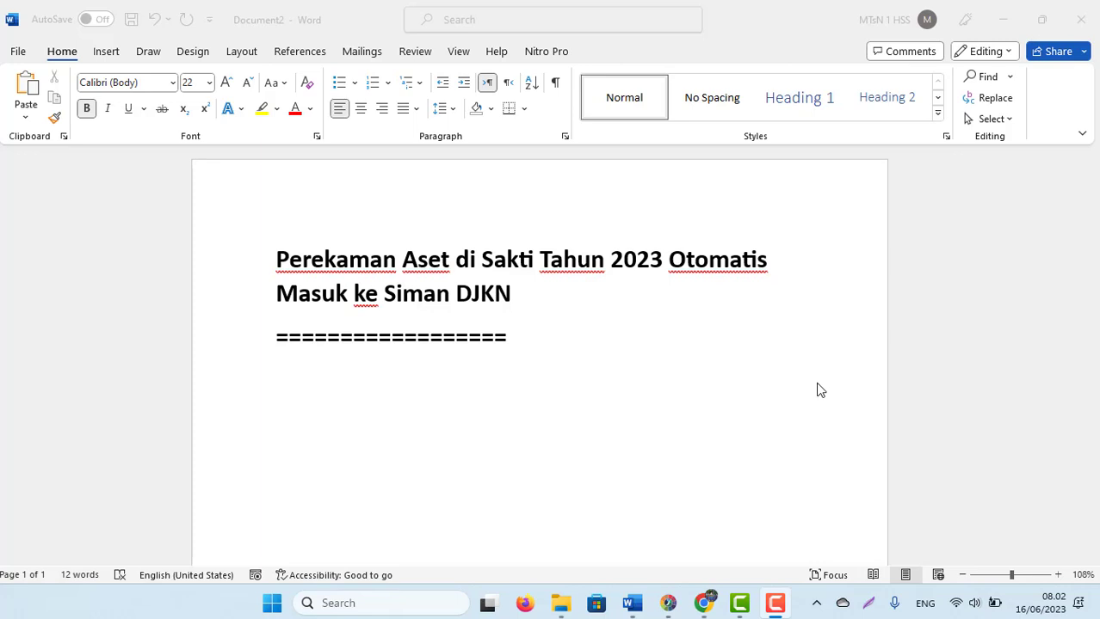
Switch to the SAKTI web application in Chrome and open the fixed-asset Status Transaksi monitoring page.
mouse_move(704, 603)
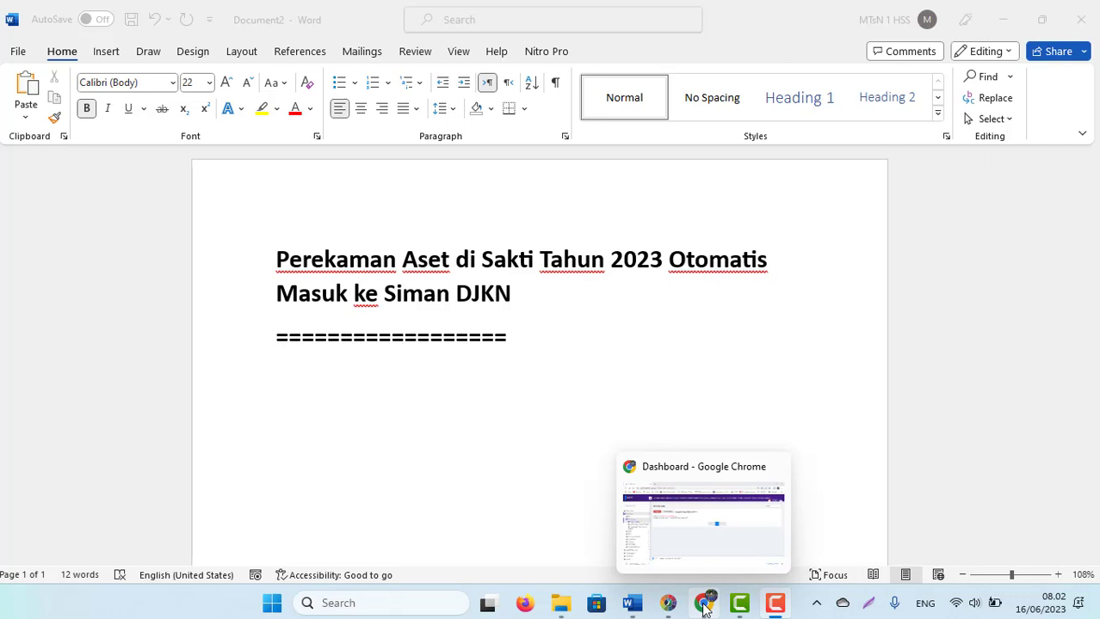
left_click(675, 545)
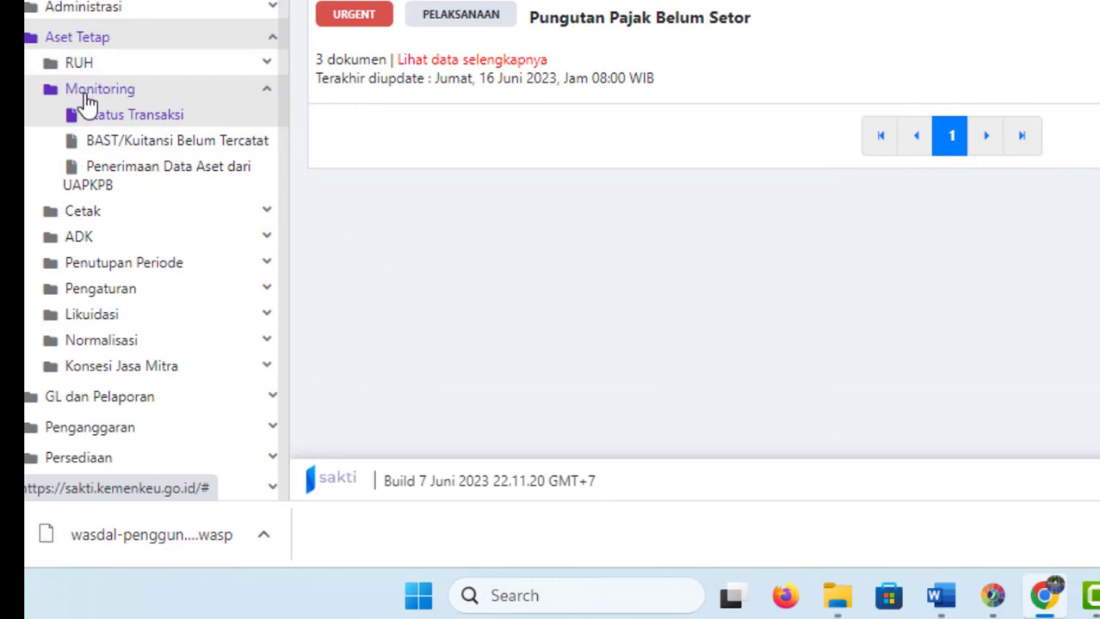
left_click(104, 118)
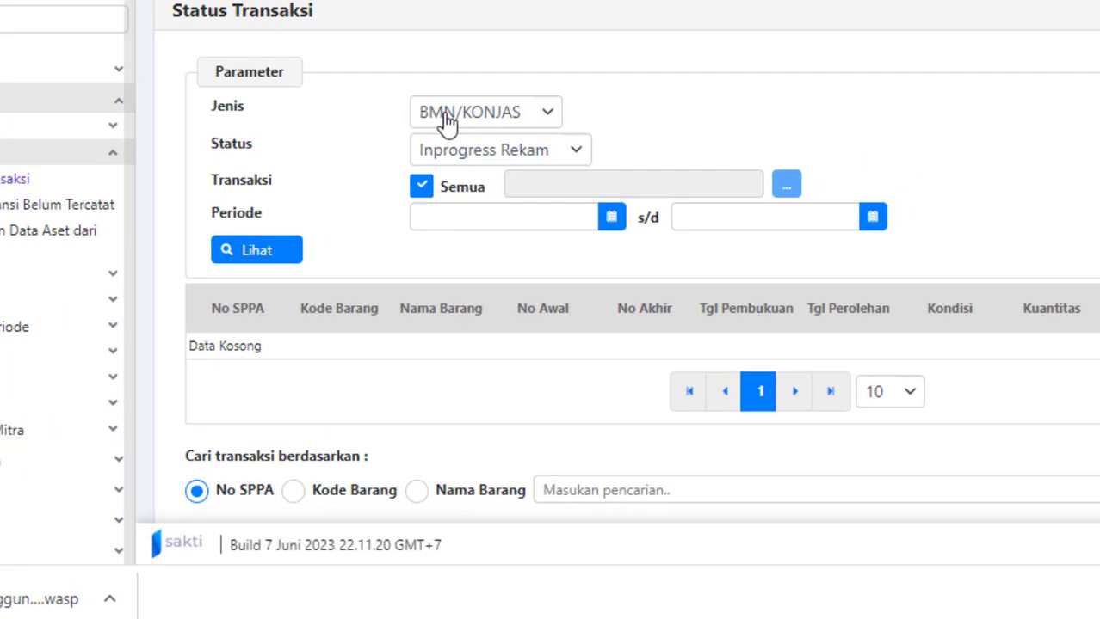
Set the transaction status parameters to Jenis BMN/KONJAS and Status Setuju.
left_click(441, 122)
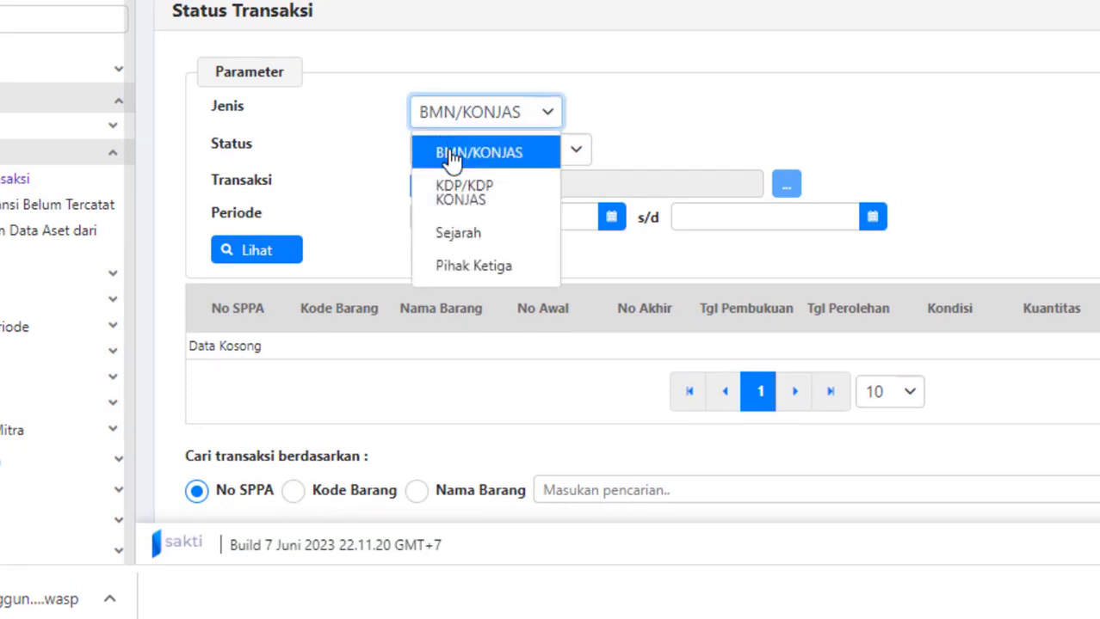
left_click(454, 164)
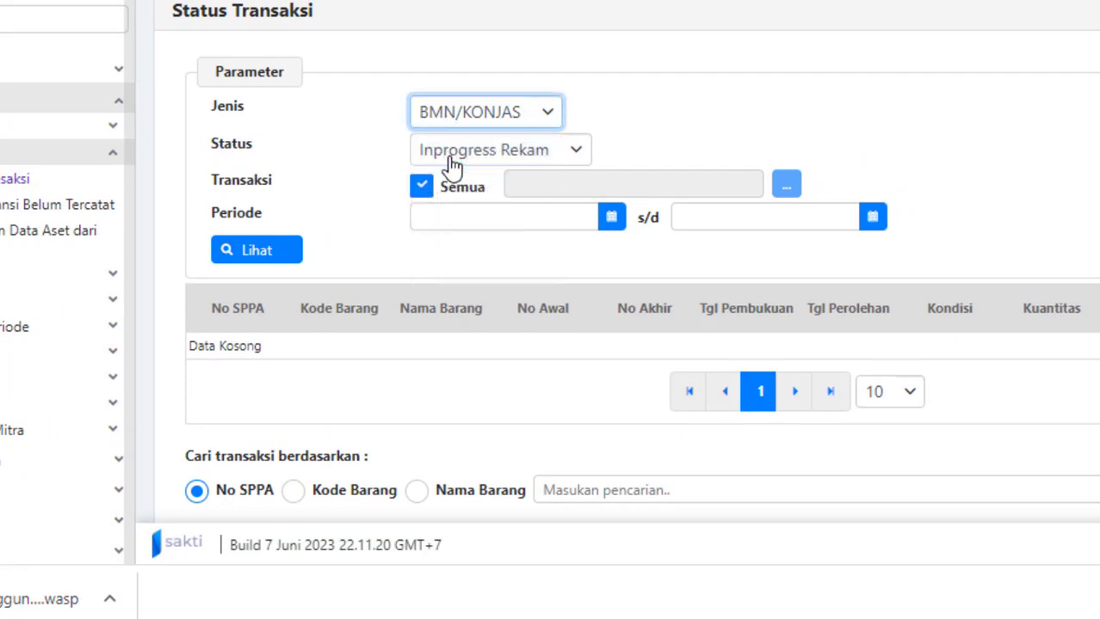
left_click(558, 162)
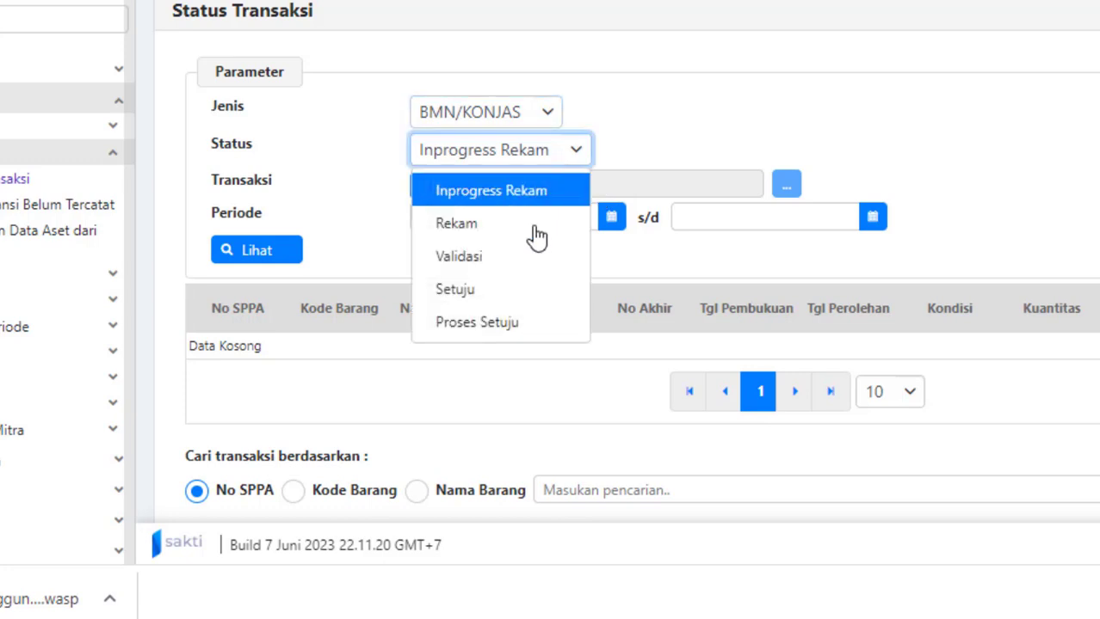
left_click(462, 294)
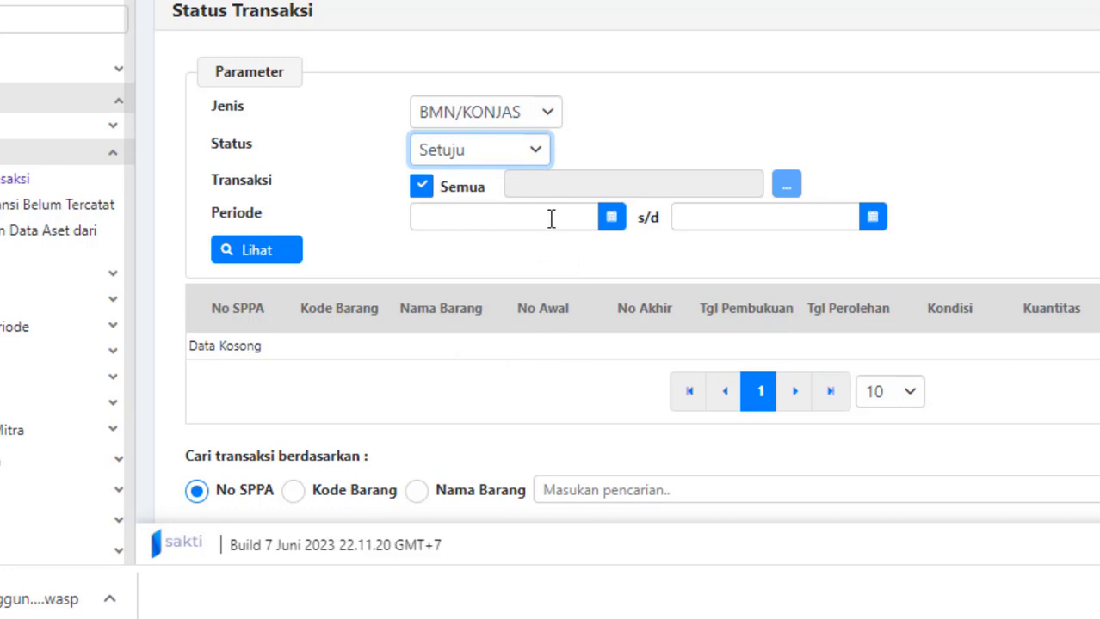
Set the Periode from 01-01-2023 to 16-06-2023 and display the matching transactions.
left_click(617, 222)
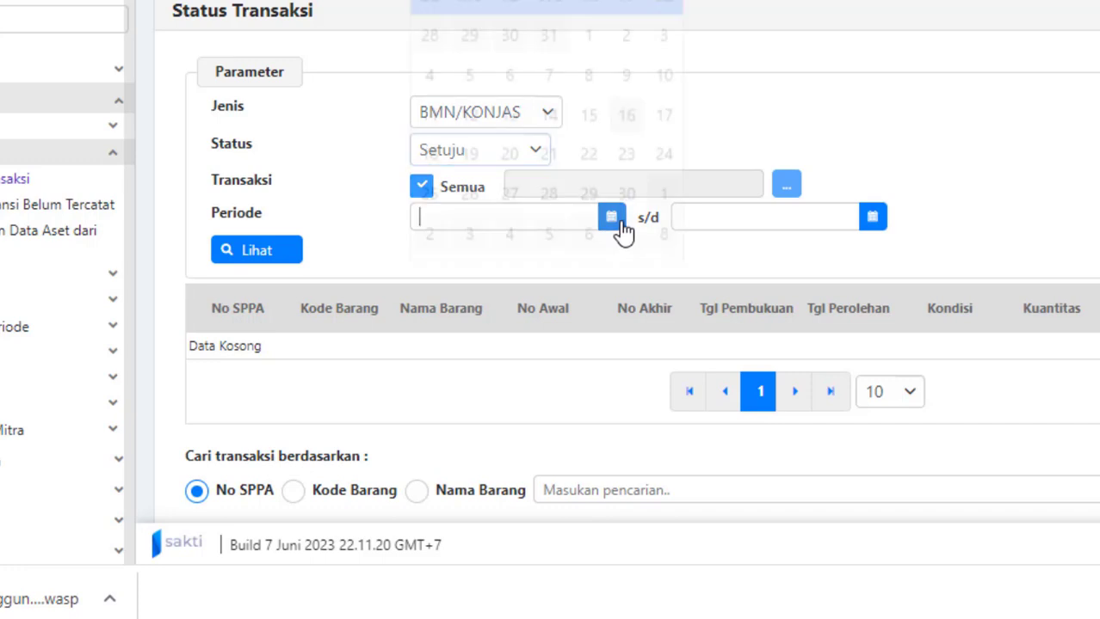
scroll(546, 120, "up", 5)
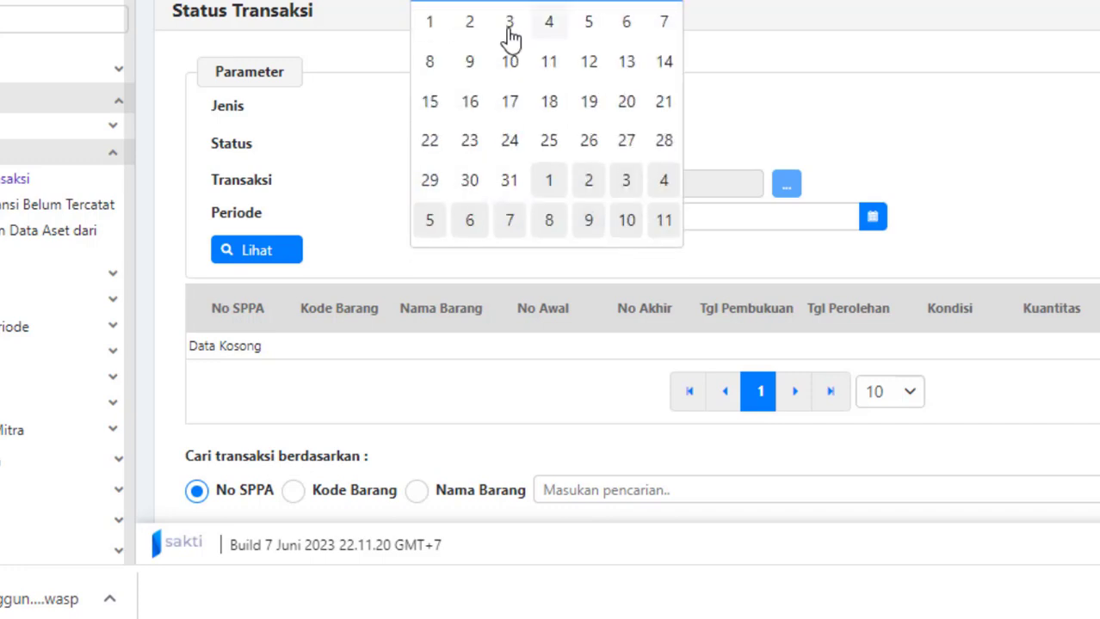
left_click(432, 26)
left_click(871, 218)
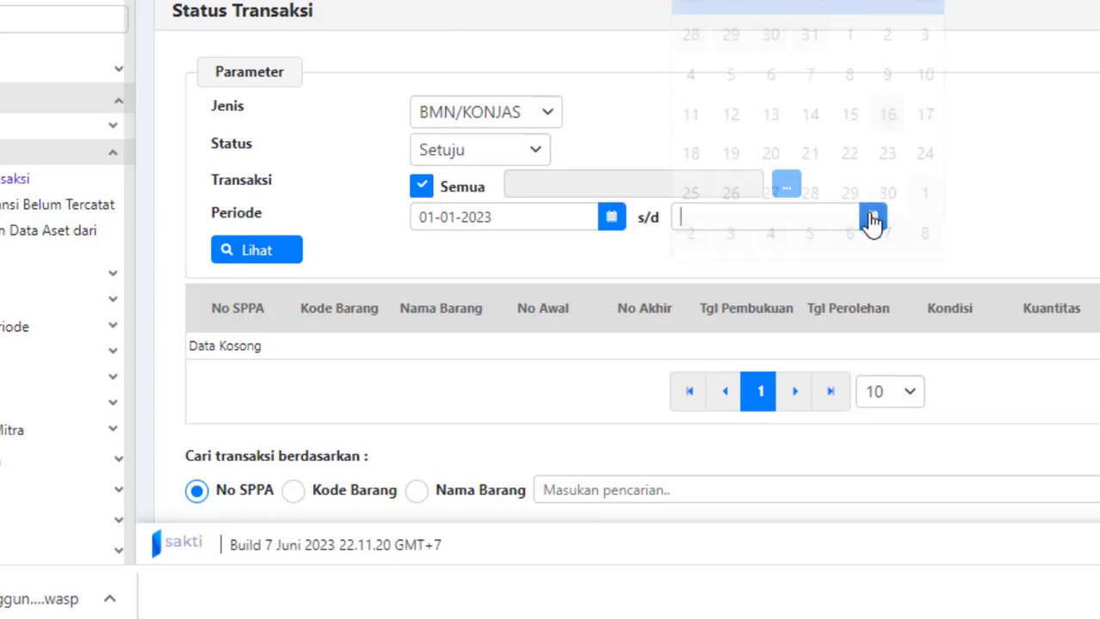
left_click(888, 102)
left_click(258, 250)
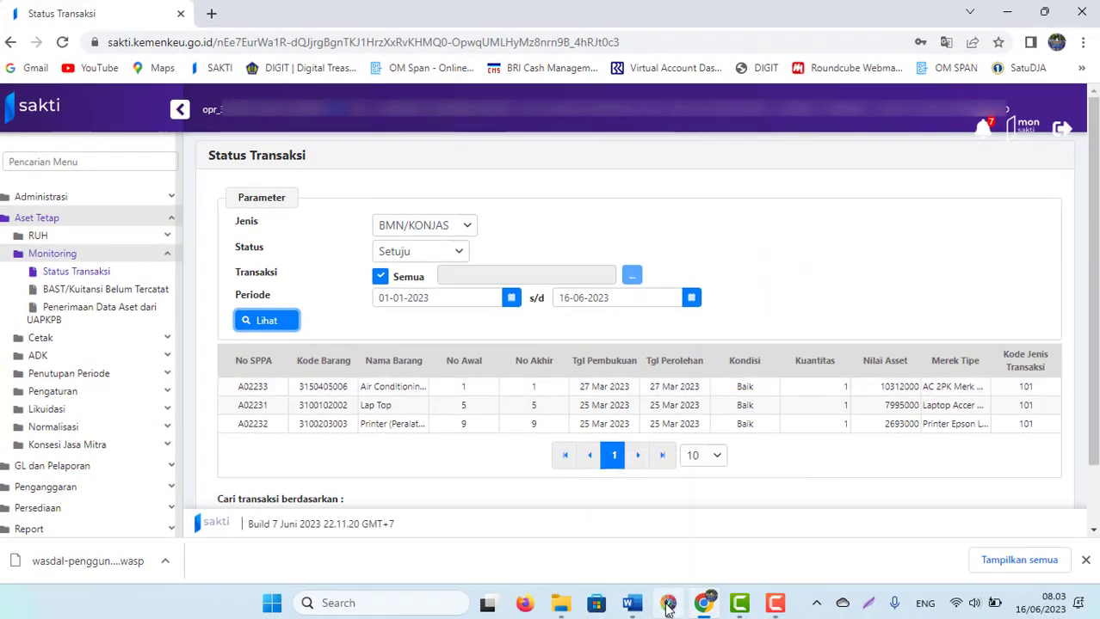
Switch to SIMAN Launcher, open Master Aset and display all assets under Peralatan dan Mesin Khusus TIK.
mouse_move(667, 608)
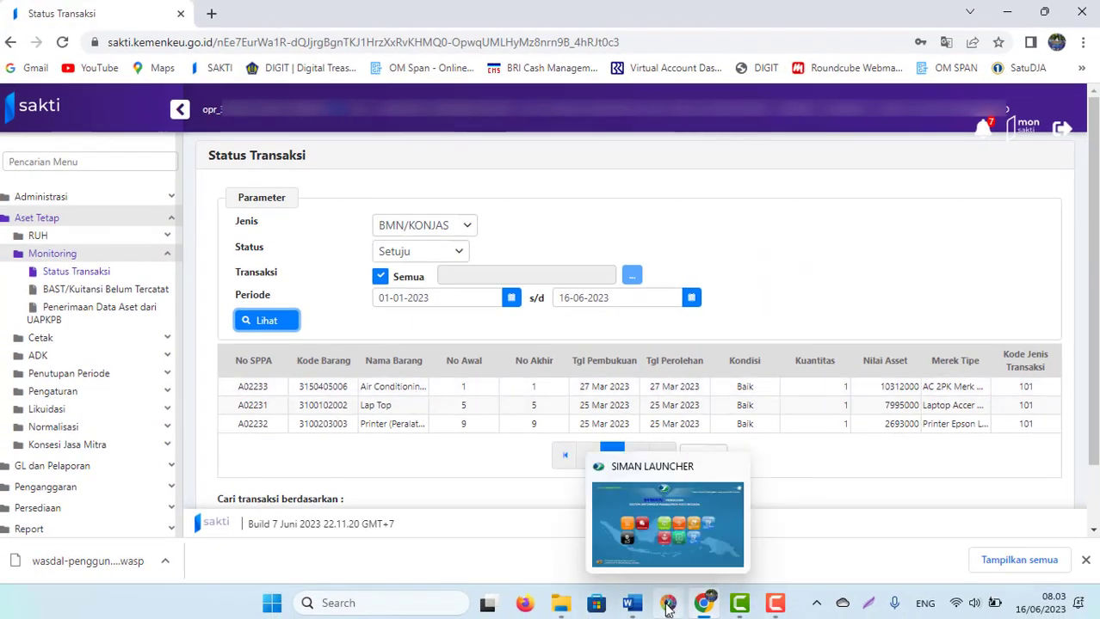
left_click(627, 521)
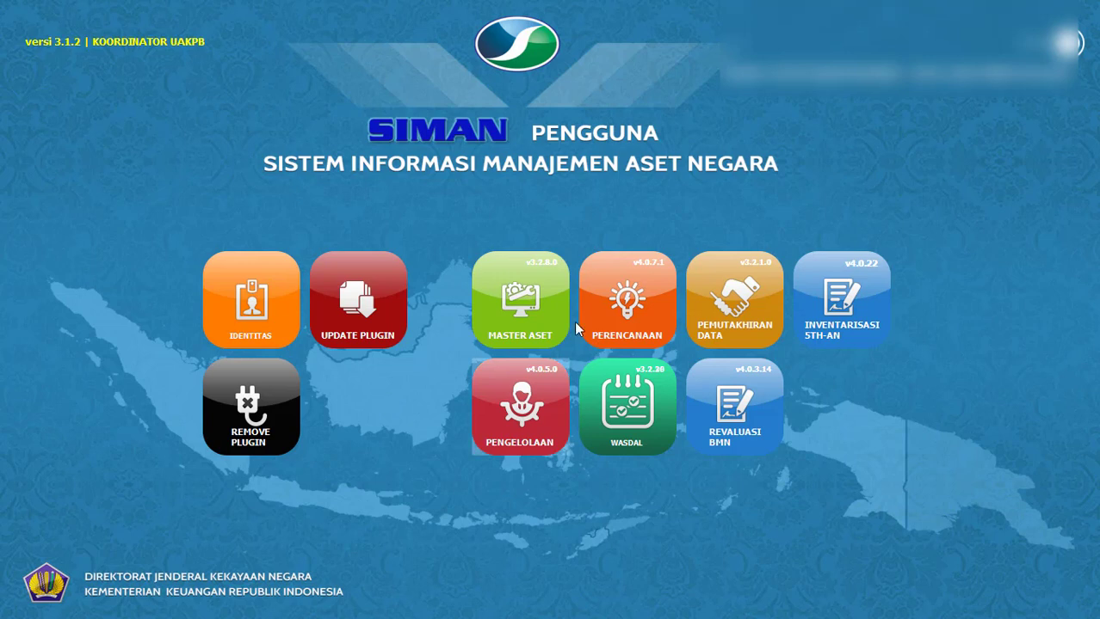
left_click(528, 290)
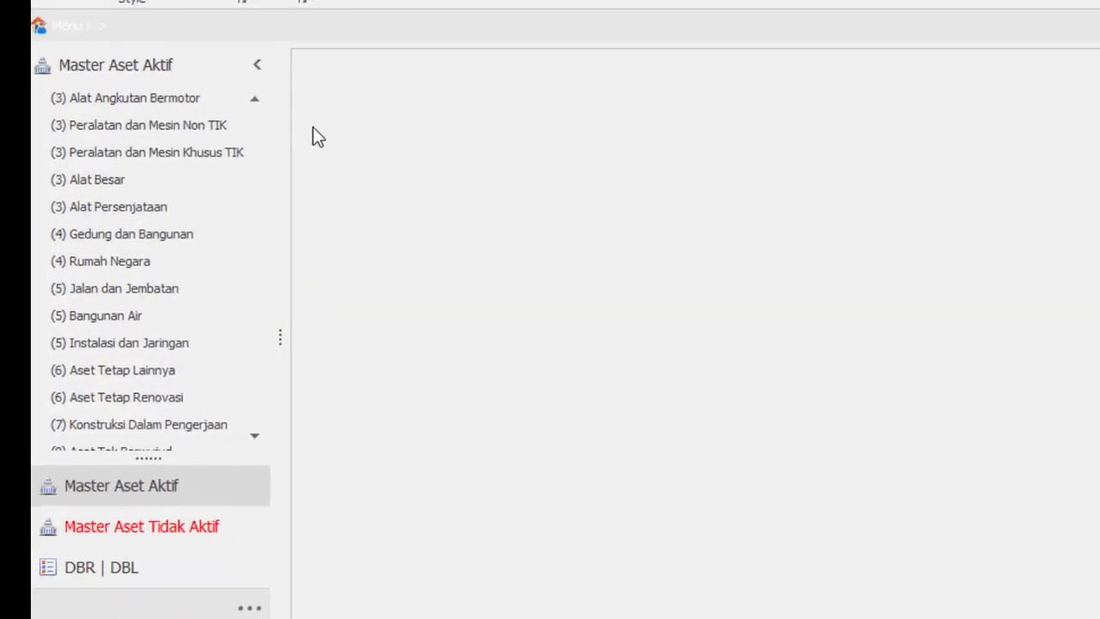
left_click(154, 167)
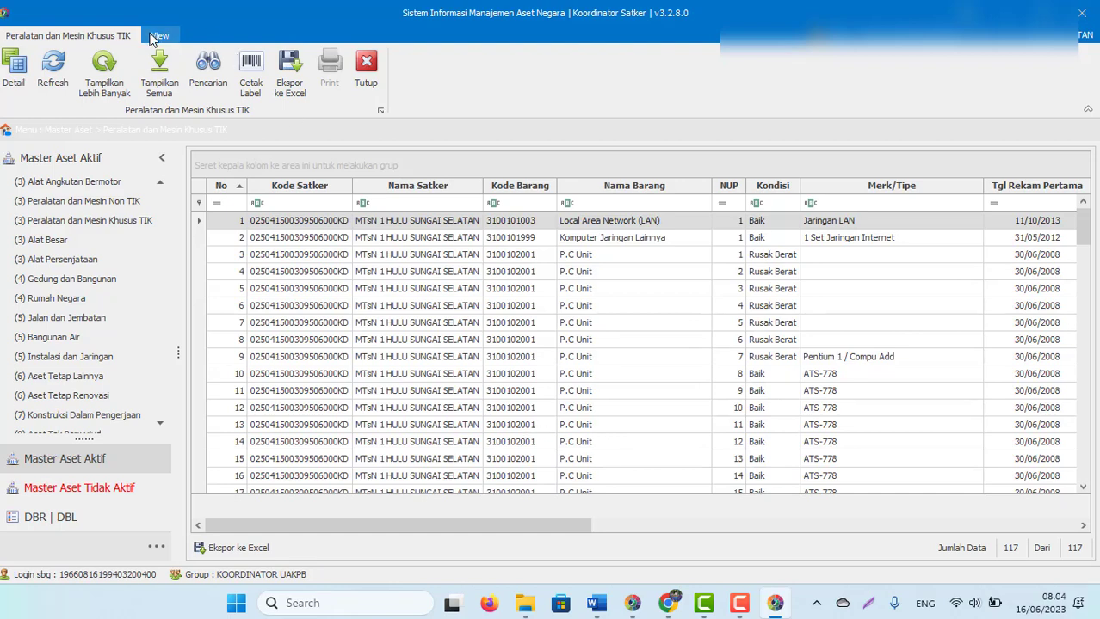
left_click(160, 69)
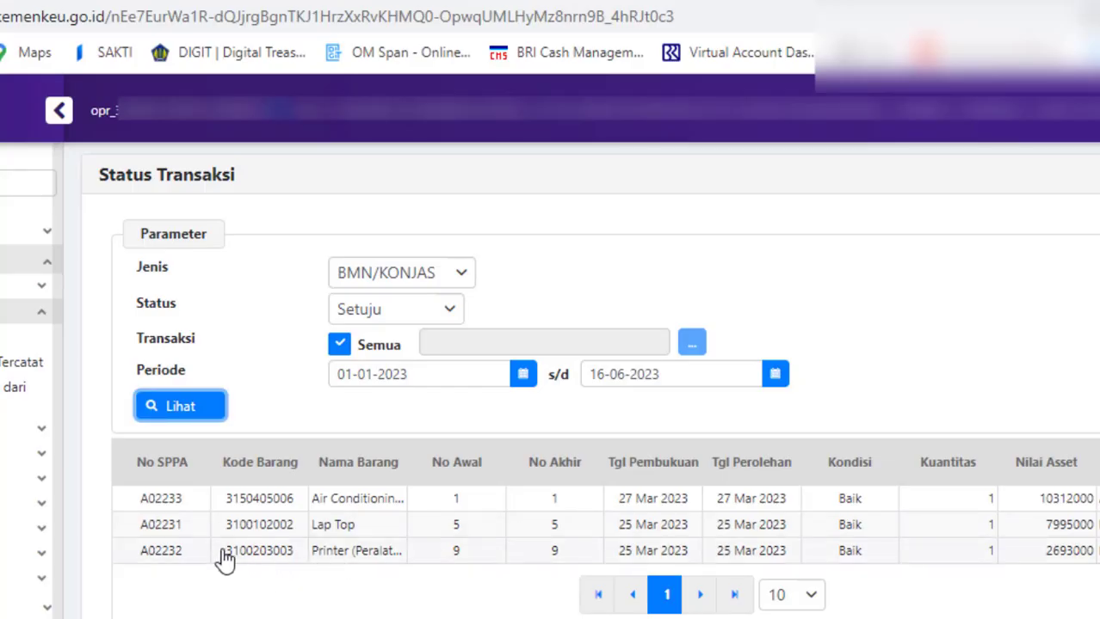
mouse_move(220, 559)
left_mouse_down()
mouse_move(307, 559)
mouse_move(225, 565)
left_mouse_up()
left_click(293, 563)
key("alt+Tab")
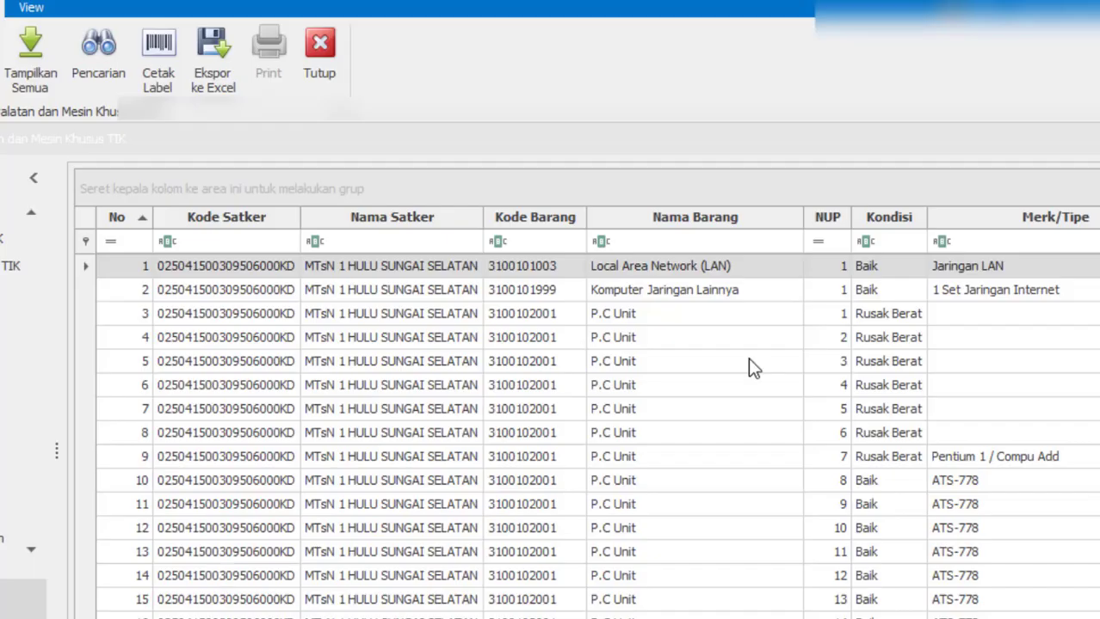
left_click(516, 241)
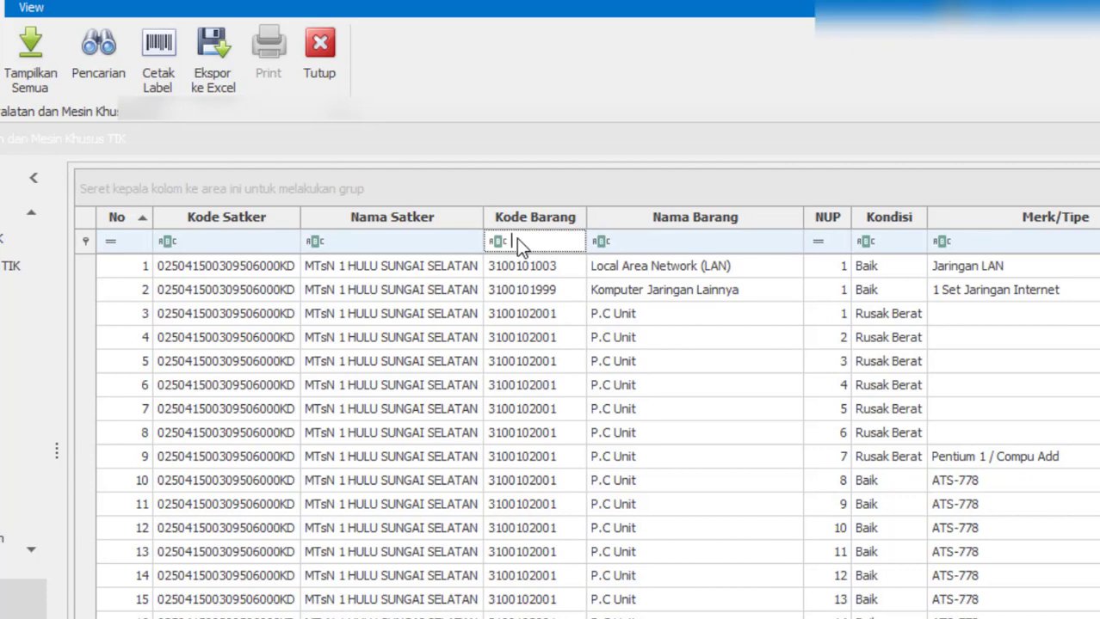
key("ctrl+v")
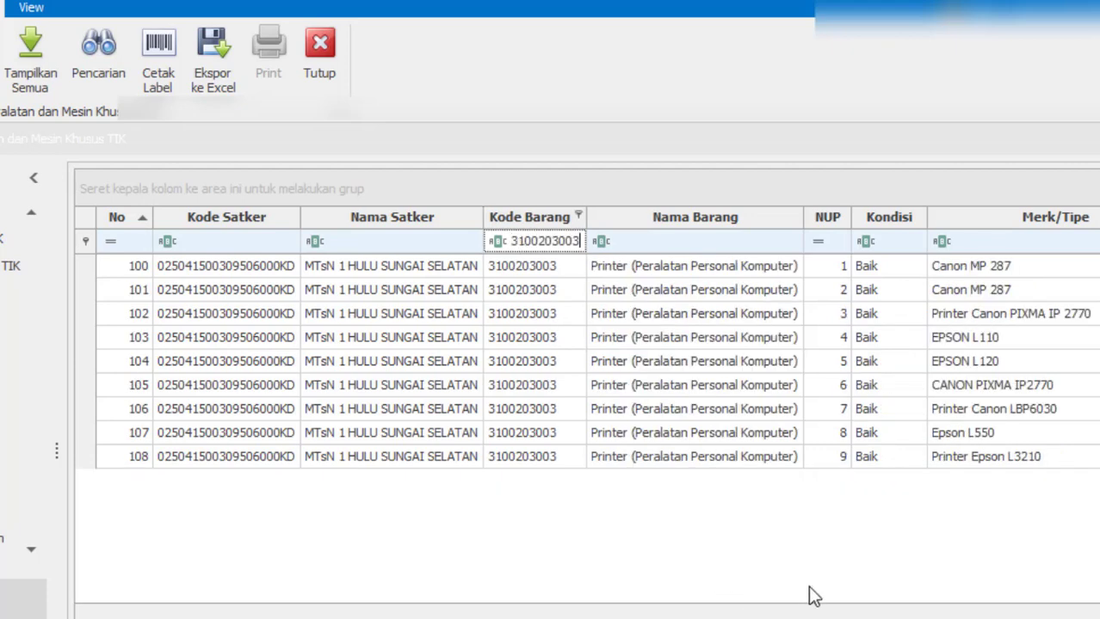
Examine the Printer Epson L3210 record's recording date, acquisition date and values, and close the asset list and Master Aset.
left_click(944, 460)
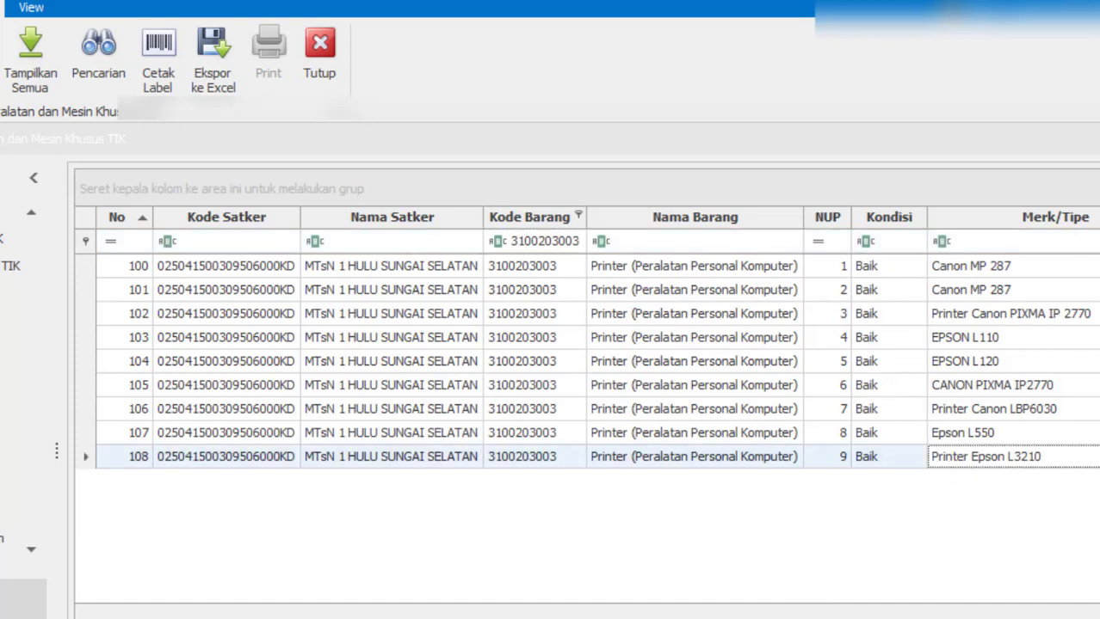
scroll(585, 361, "right", 5)
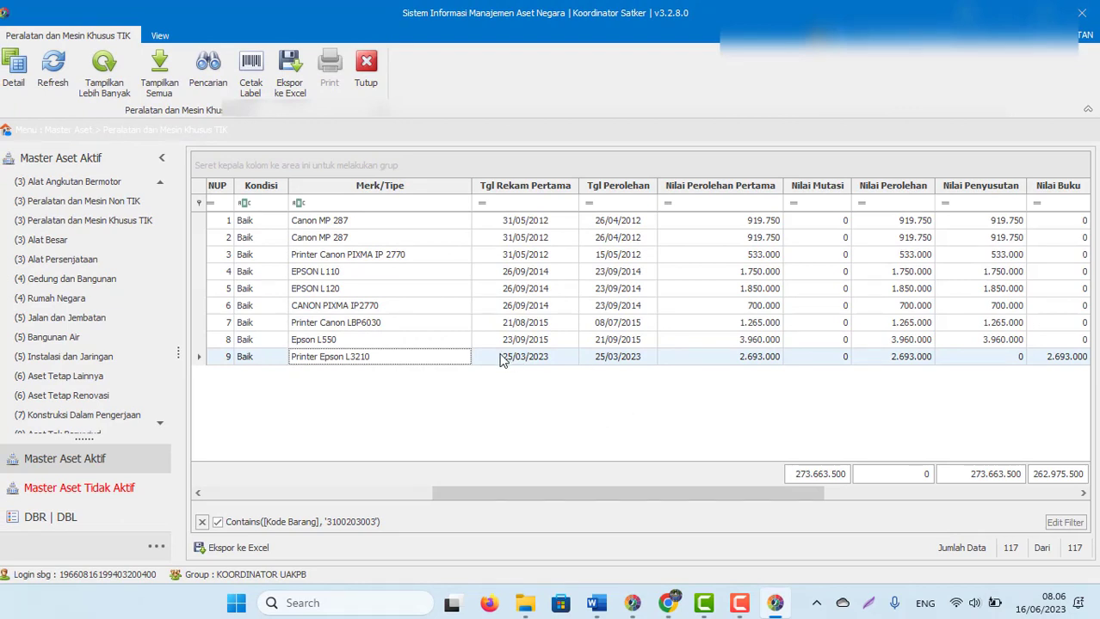
left_click(366, 82)
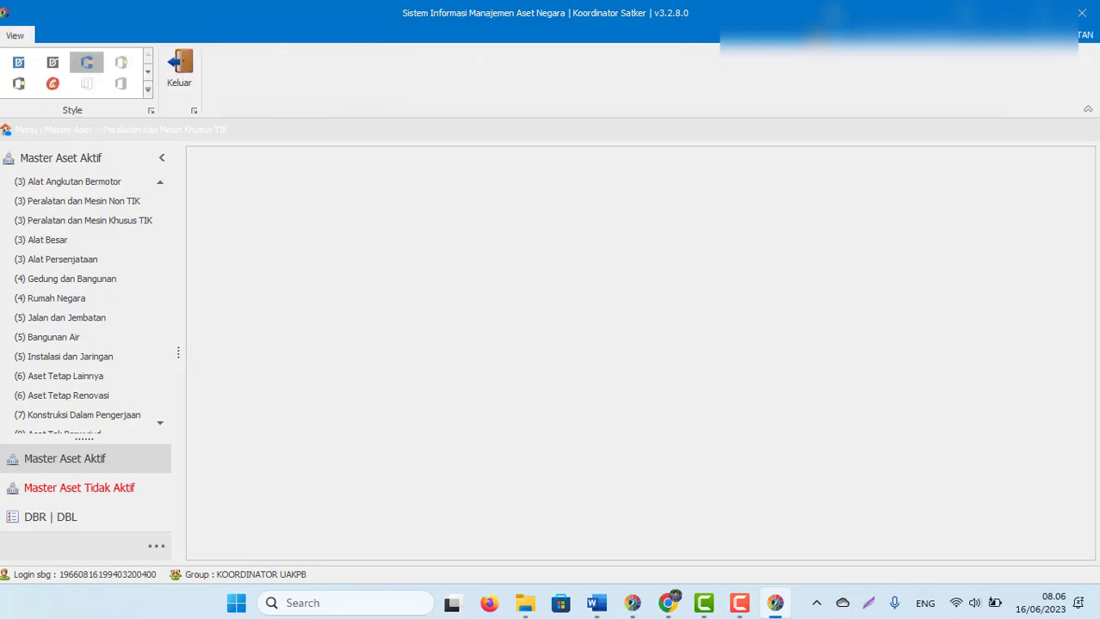
left_click(1088, 11)
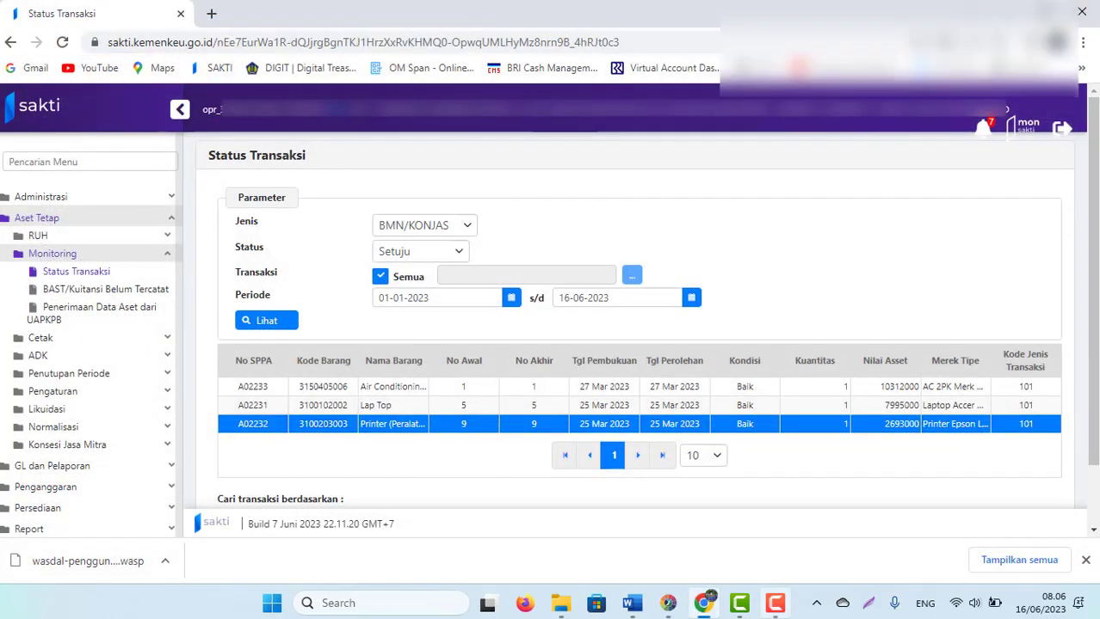
Return to SIMAN Launcher, open the Wasdal module and show Penggunaan BMN under Monitoring Wasdal.
left_click(665, 605)
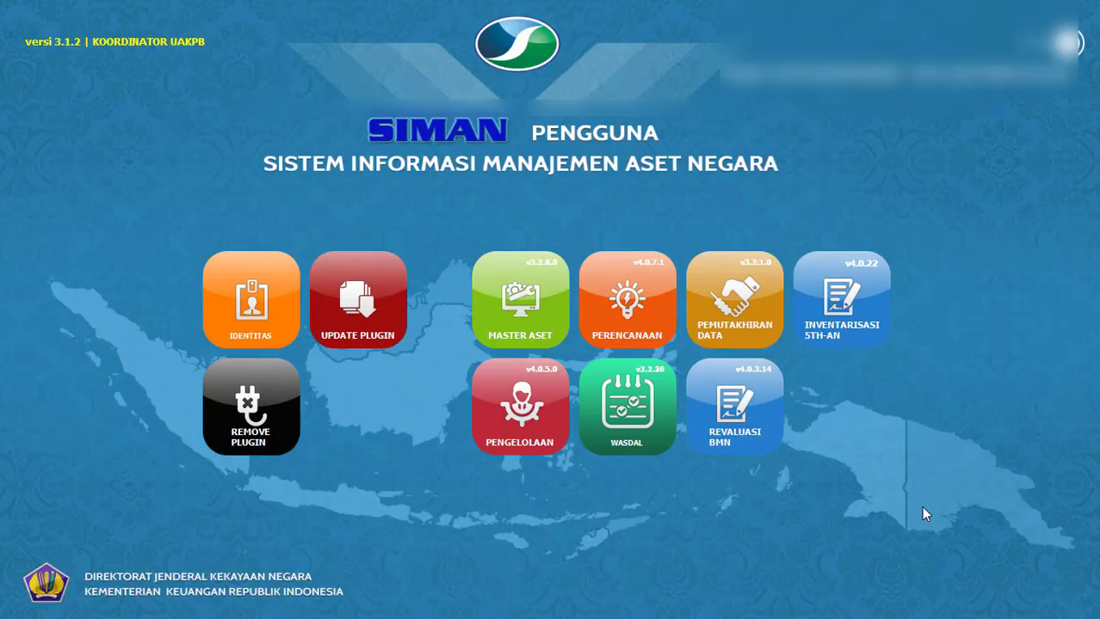
left_click(619, 435)
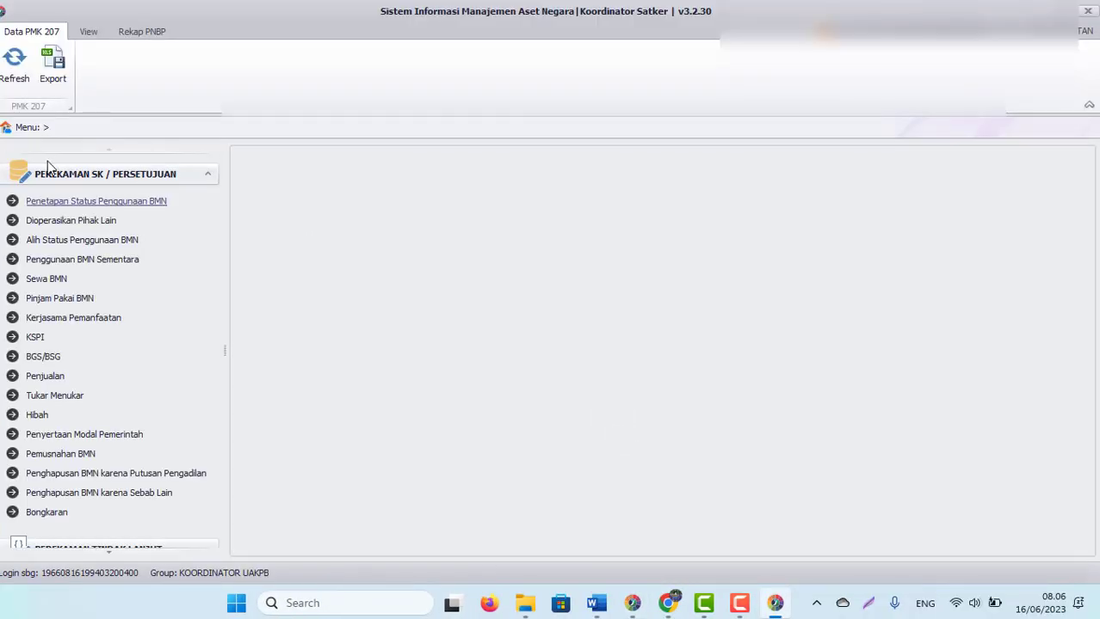
left_click(206, 175)
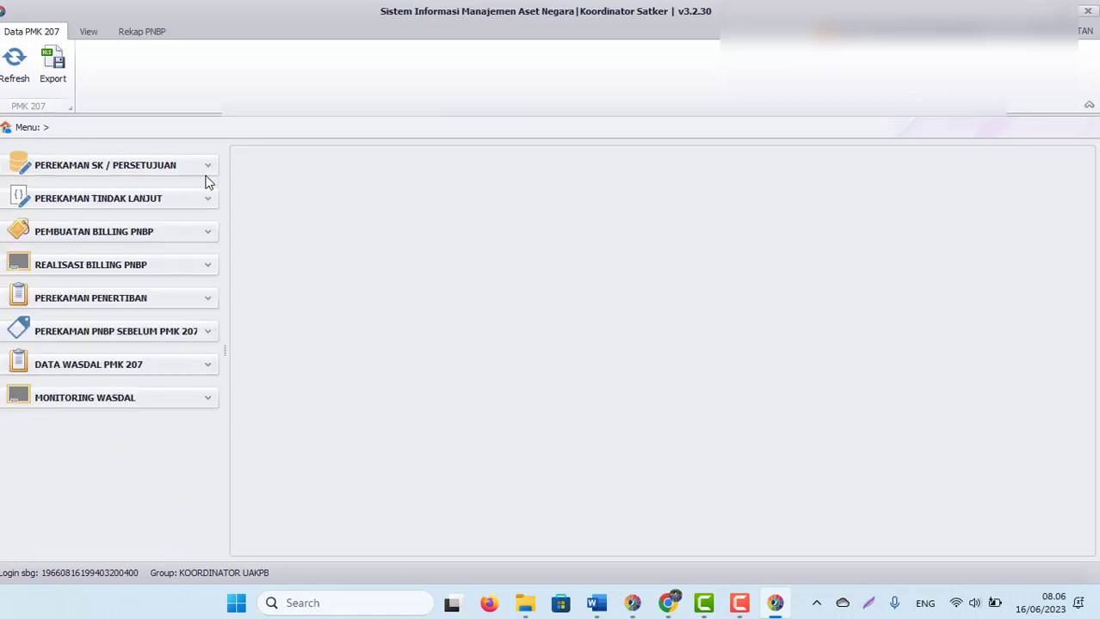
left_click(206, 400)
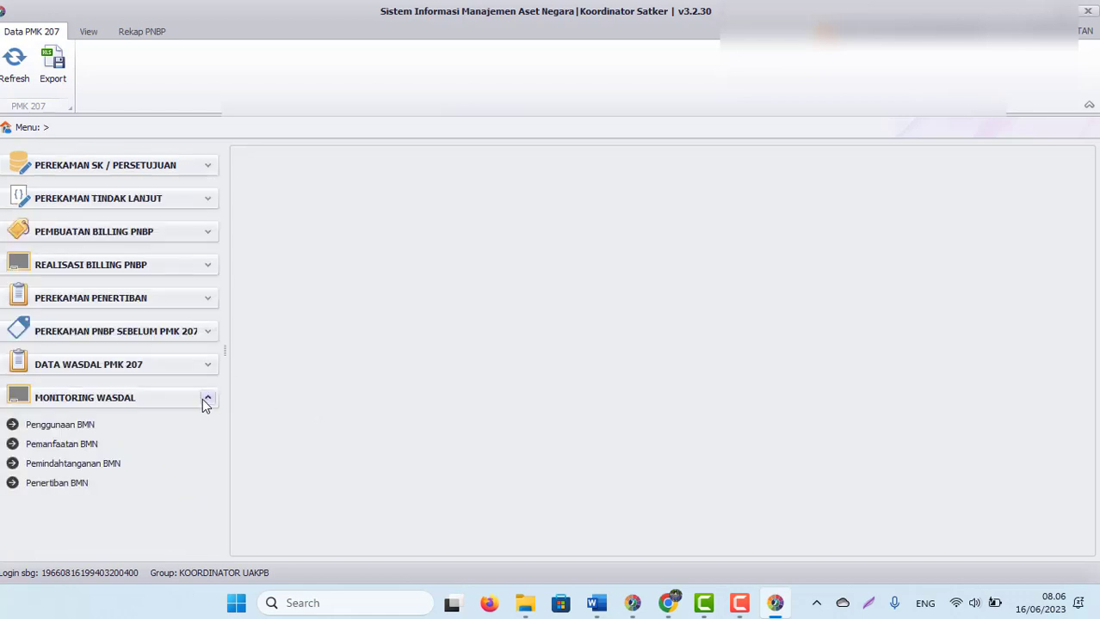
left_click(73, 428)
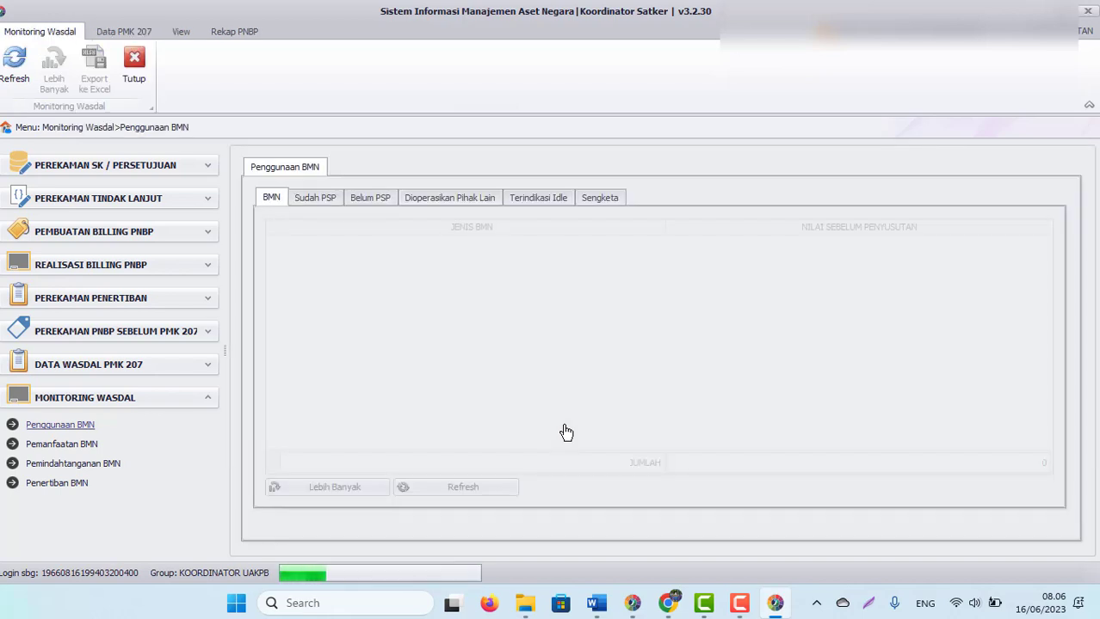
Display the Belum PSP assets and open the item details for STB yang tidak memiliki bukti kepemilikan under Kewenangan Pengguna Barang.
left_click(368, 194)
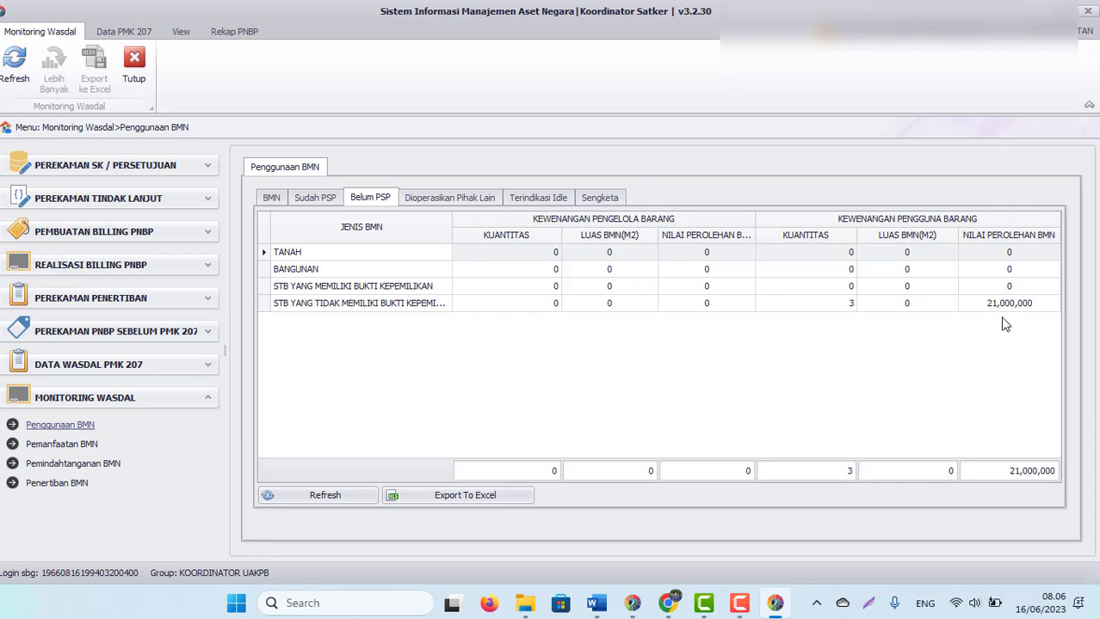
double_click(1009, 306)
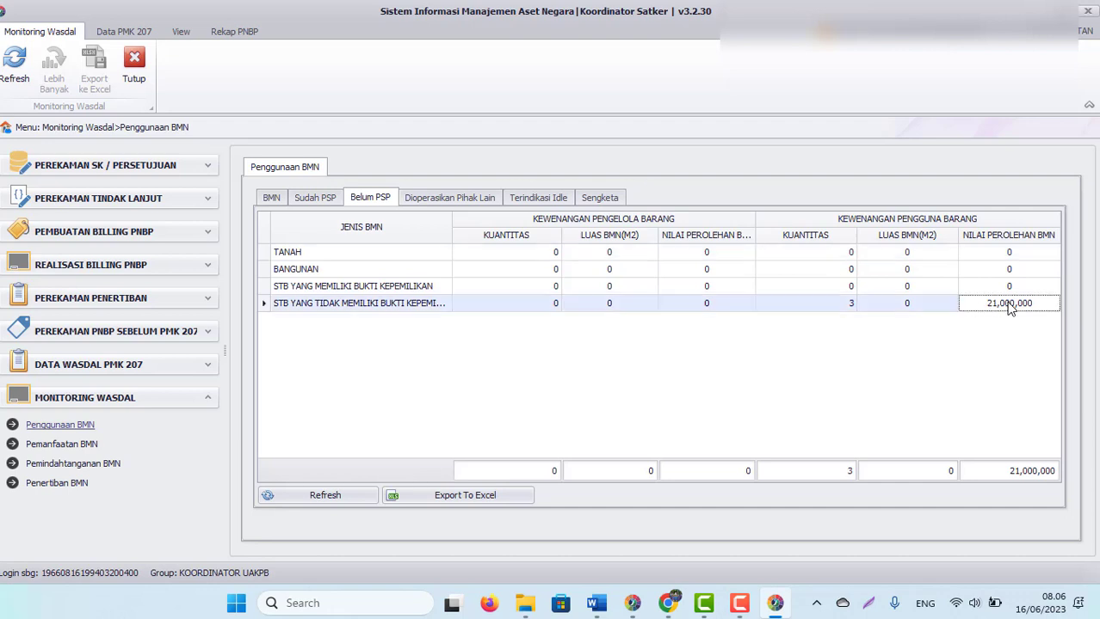
left_click(474, 315)
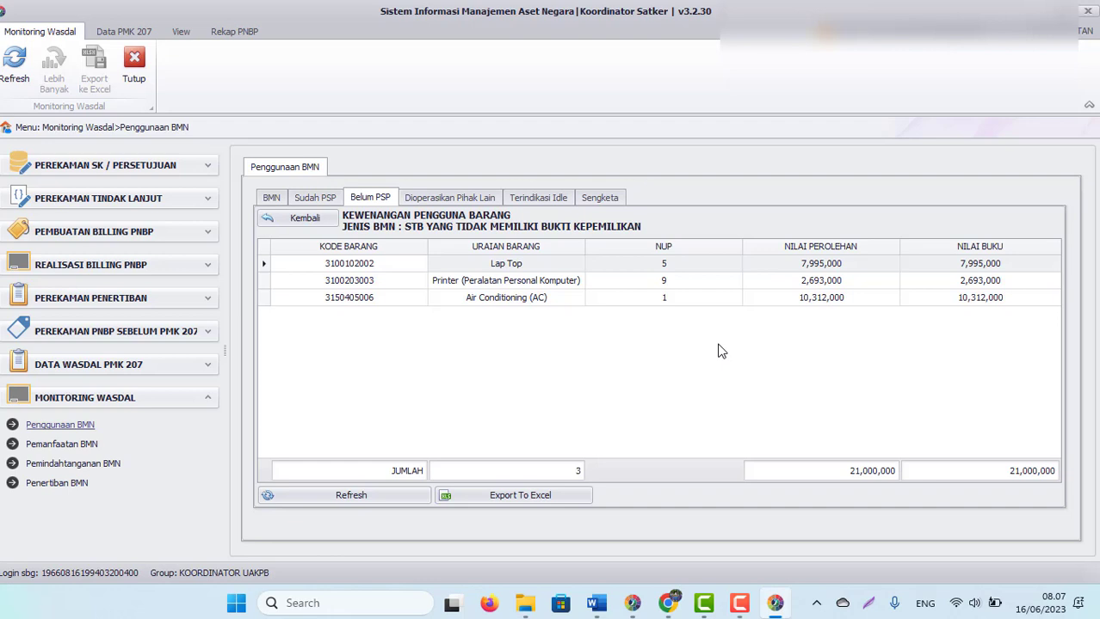
mouse_move(755, 610)
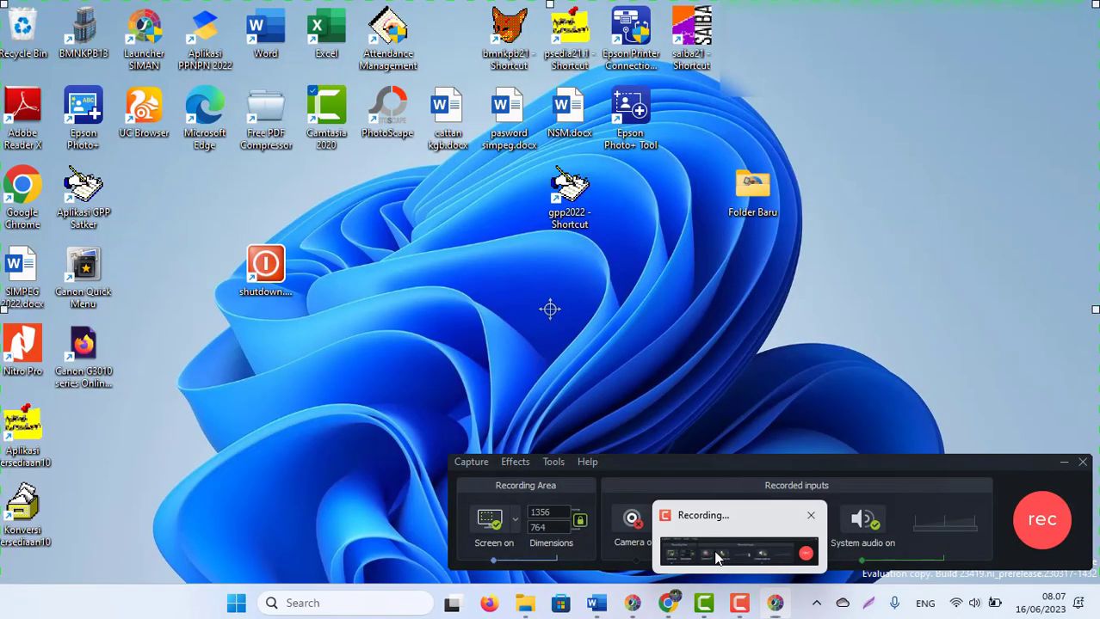
left_click(716, 555)
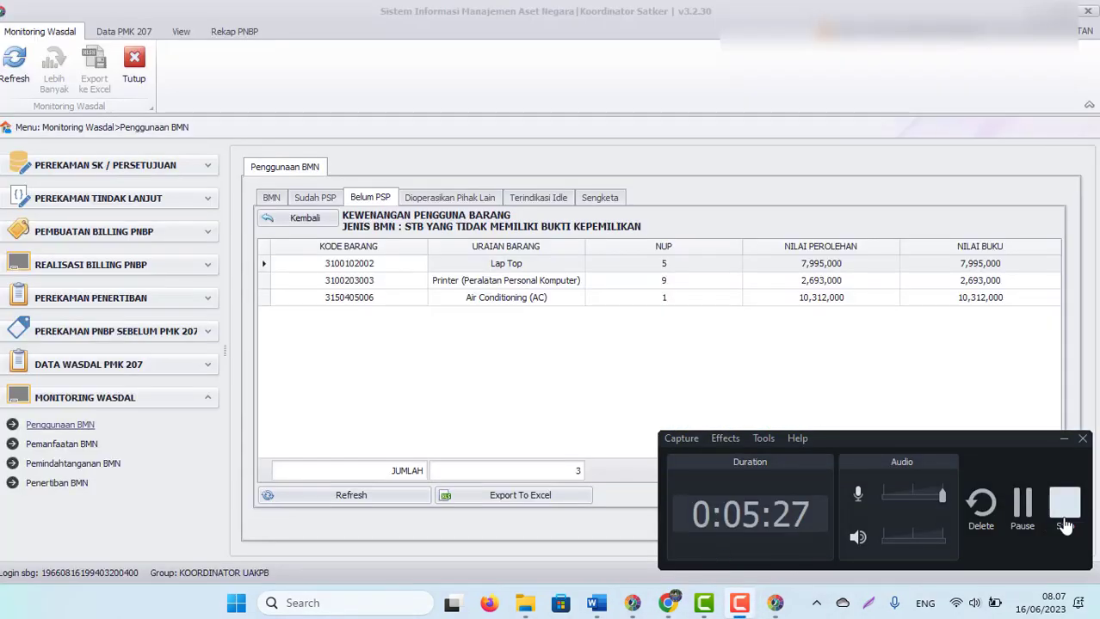